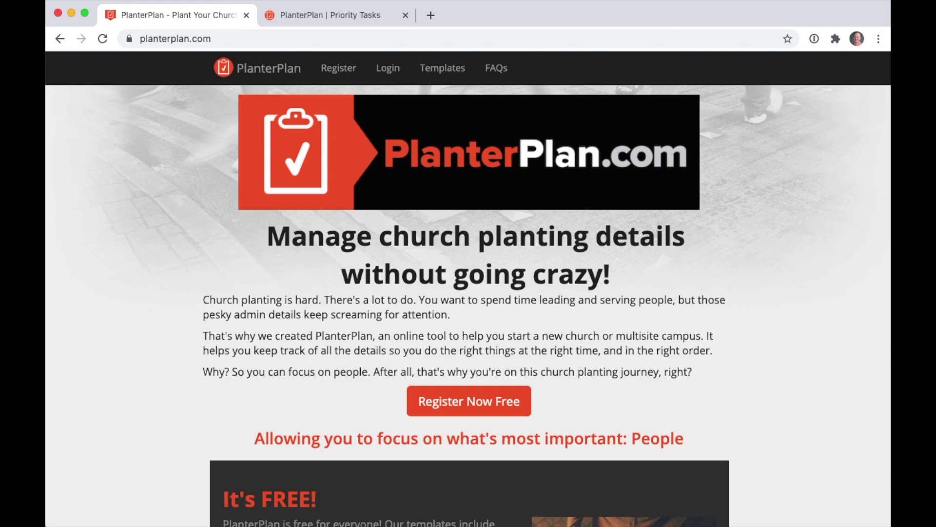
Switch to the US Church Plant Priority Tasks page and scroll down to Phase I and Phase II.
{"action": "left_click", "coordinate": [349, 15]}
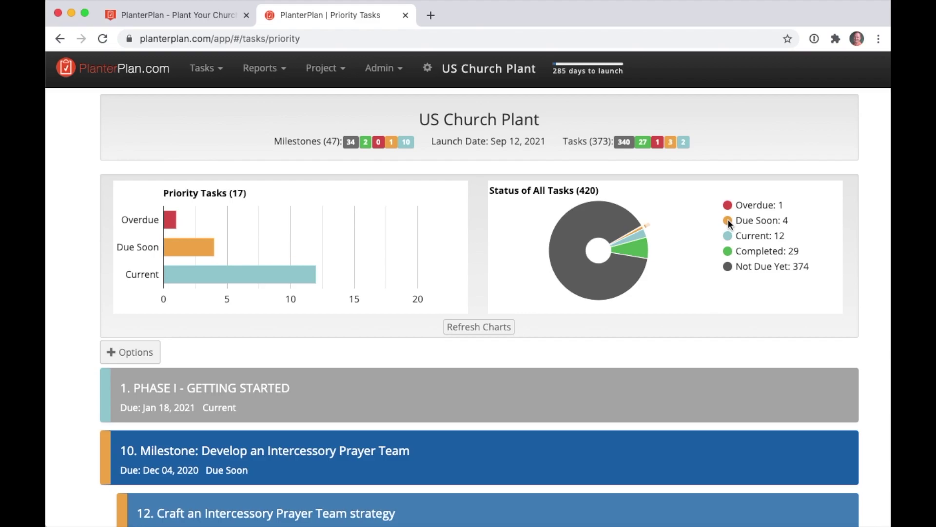
{"action": "mouse_move", "coordinate": [641, 233]}
{"action": "scroll", "coordinate": [674, 313], "scroll_direction": "down", "scroll_amount": 4}
{"action": "scroll", "coordinate": [674, 314], "scroll_direction": "down", "scroll_amount": 2}
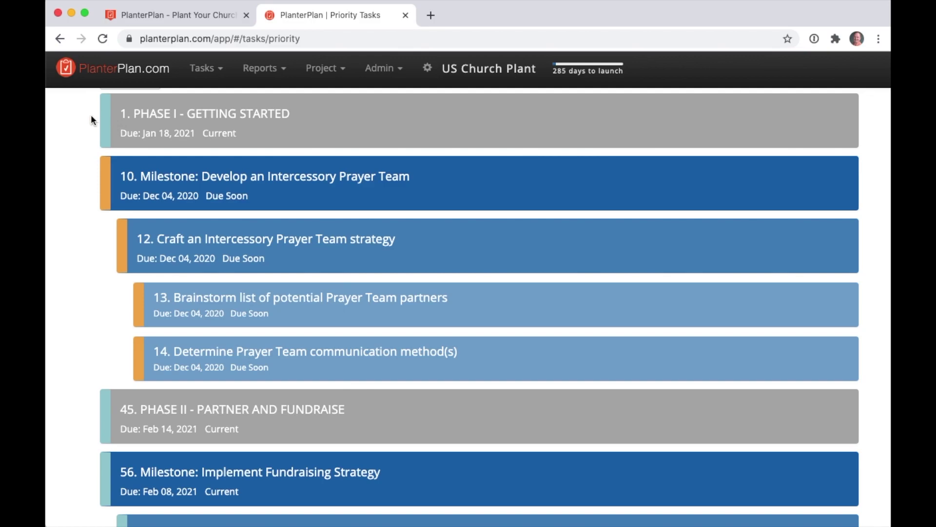
Expand task 12, Craft an Intercessory Prayer Team strategy, and review its purpose, description and actions.
{"action": "left_click", "coordinate": [166, 119]}
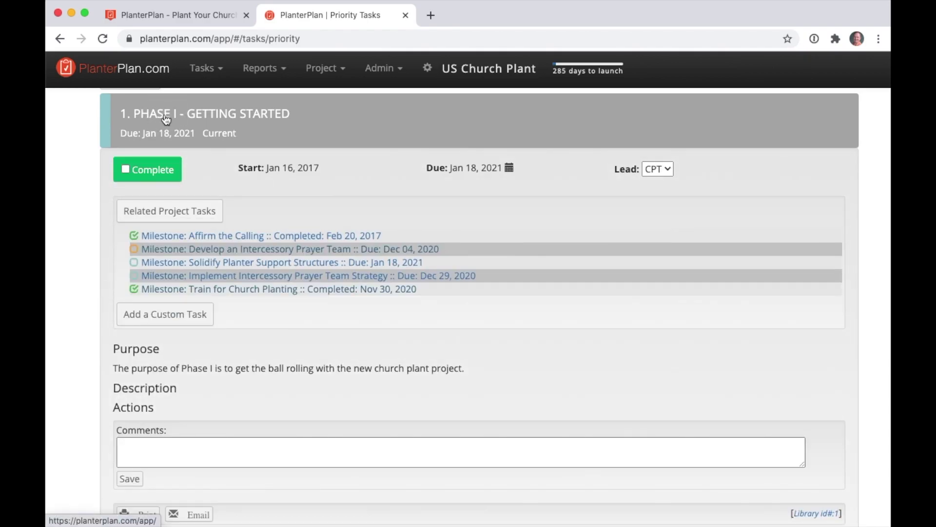
{"action": "left_click", "coordinate": [255, 116]}
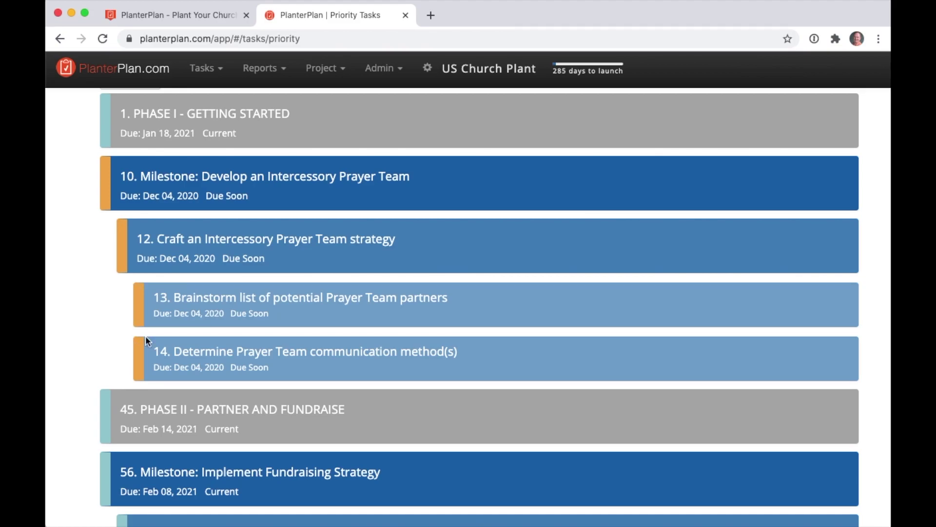
{"action": "left_click", "coordinate": [194, 240]}
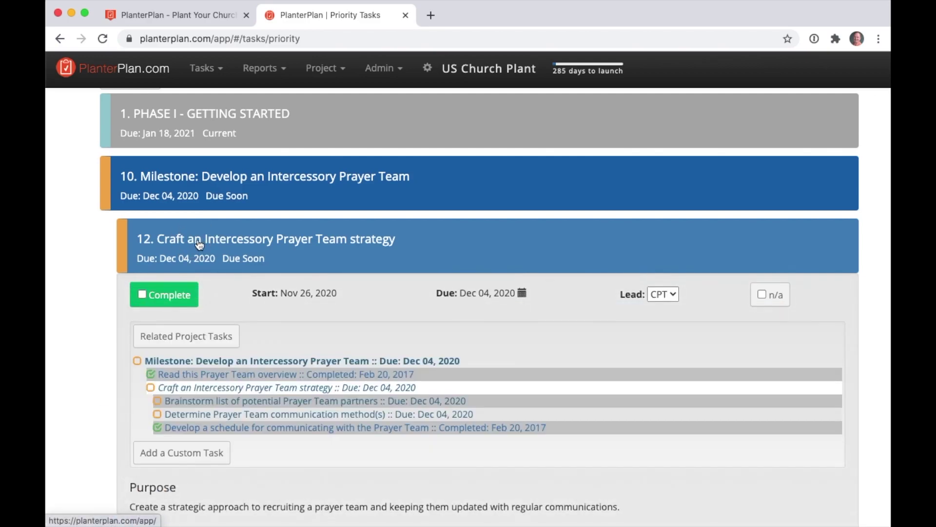
{"action": "scroll", "coordinate": [384, 291], "scroll_direction": "down", "scroll_amount": 5}
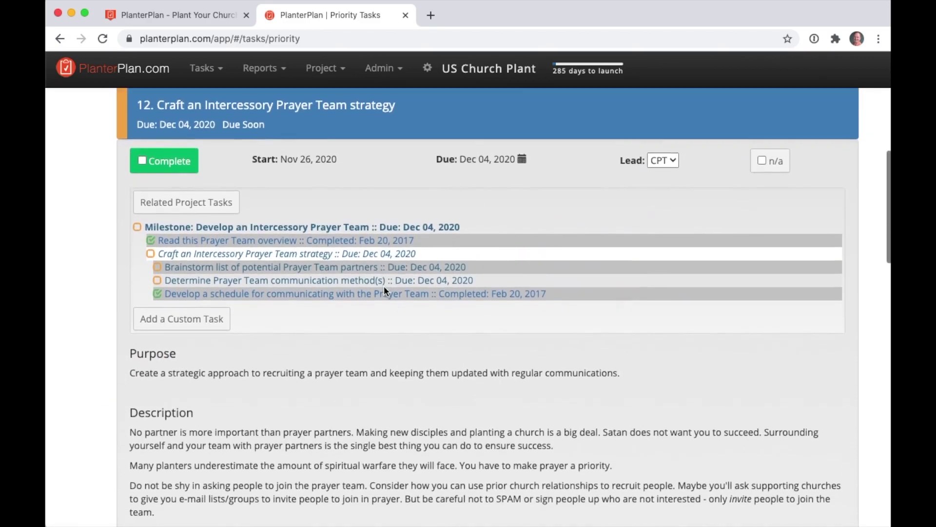
{"action": "scroll", "coordinate": [385, 291], "scroll_direction": "down", "scroll_amount": 2}
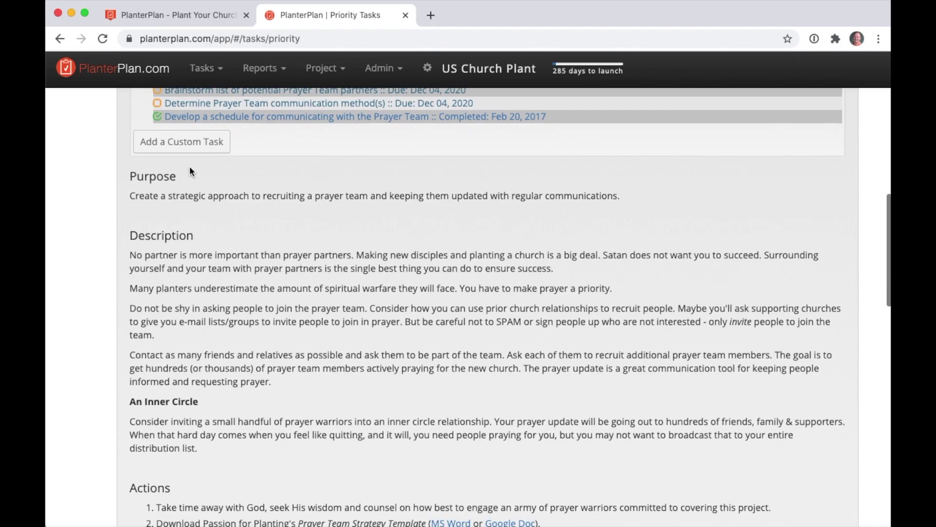
{"action": "scroll", "coordinate": [386, 382], "scroll_direction": "down", "scroll_amount": 4}
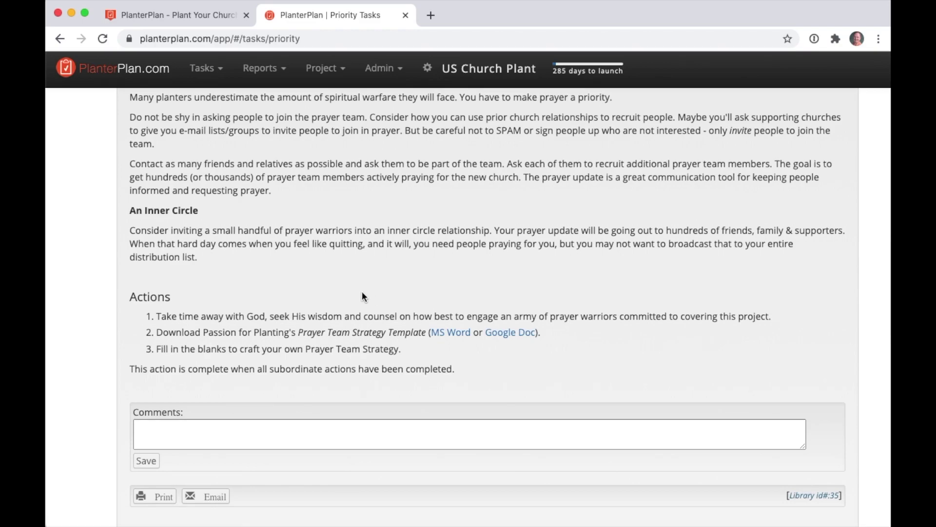
{"action": "scroll", "coordinate": [361, 293], "scroll_direction": "up", "scroll_amount": 6}
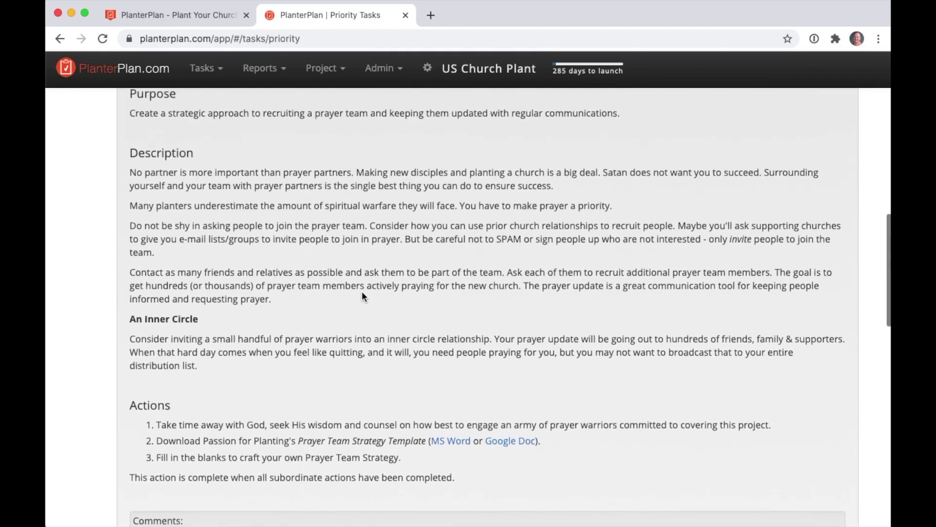
{"action": "scroll", "coordinate": [362, 296], "scroll_direction": "up", "scroll_amount": 3}
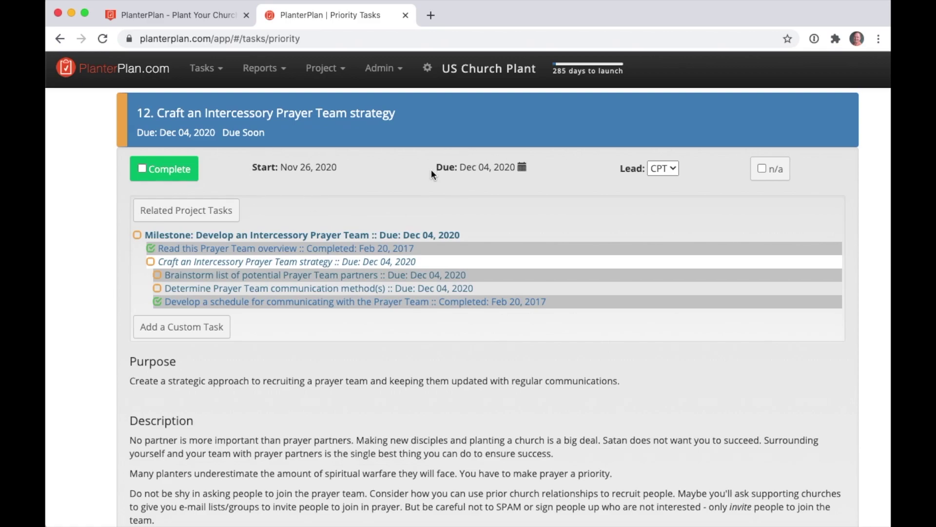
{"action": "left_click", "coordinate": [675, 168]}
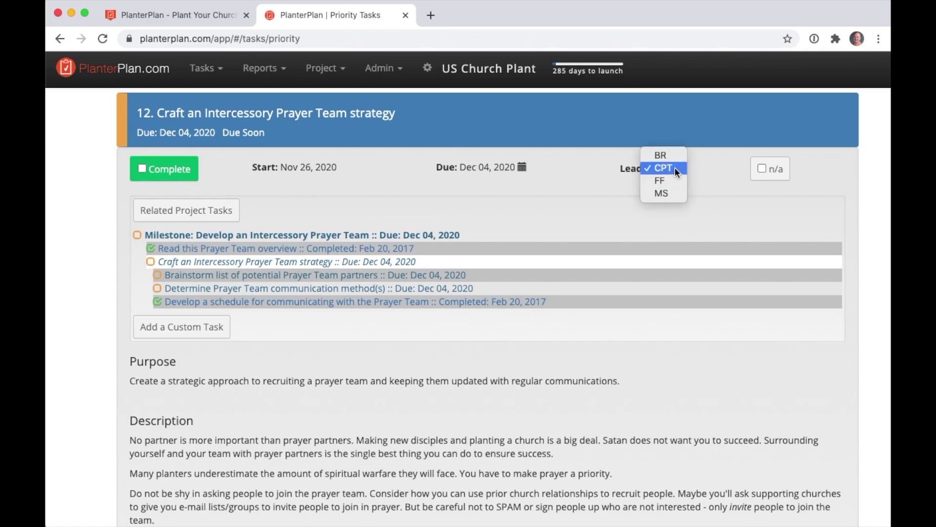
{"action": "left_click", "coordinate": [712, 170]}
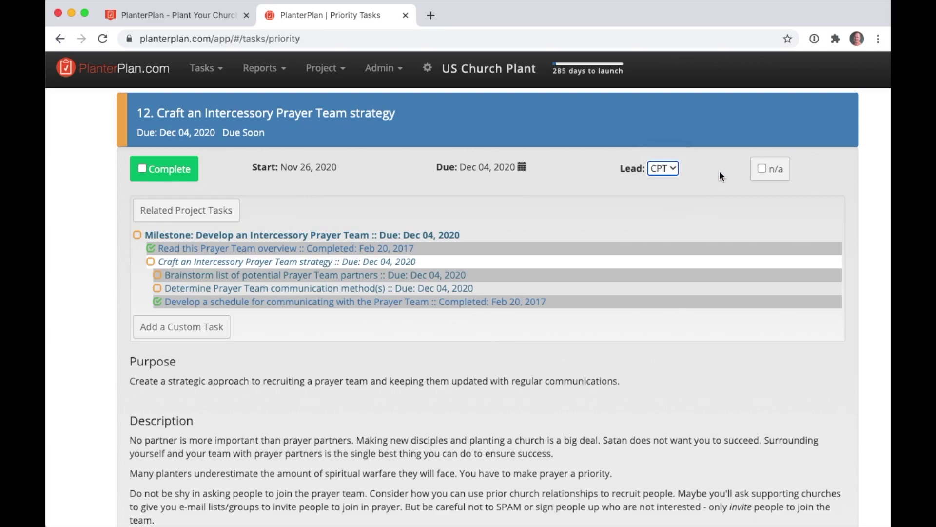
{"action": "left_click", "coordinate": [795, 169]}
{"action": "scroll", "coordinate": [484, 343], "scroll_direction": "down", "scroll_amount": 10}
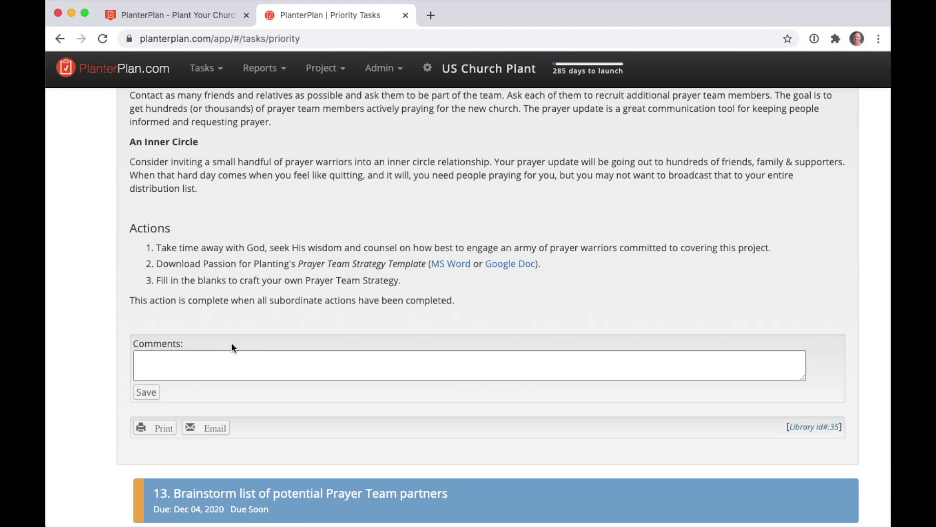
{"action": "scroll", "coordinate": [347, 318], "scroll_direction": "up", "scroll_amount": 10}
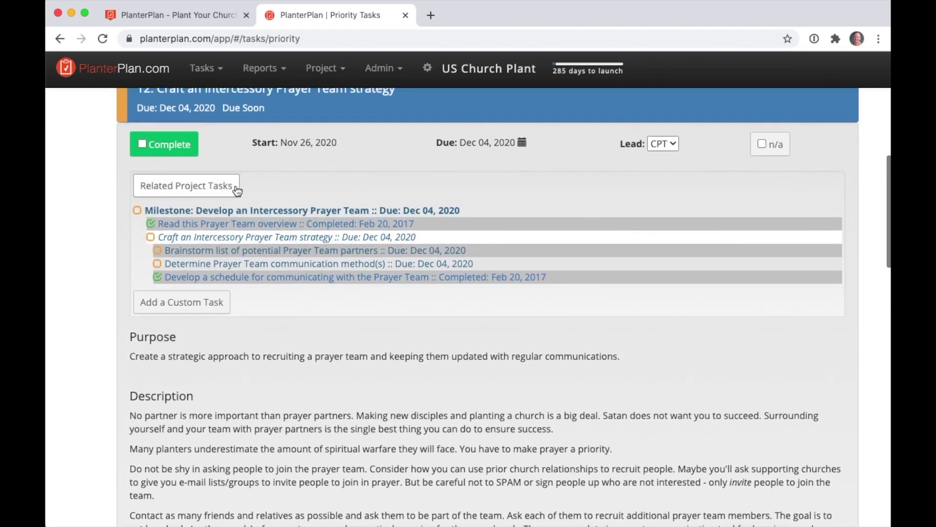
Hide and reshow the Related Project Tasks list, then collapse task 12's details panel.
{"action": "left_click", "coordinate": [217, 194]}
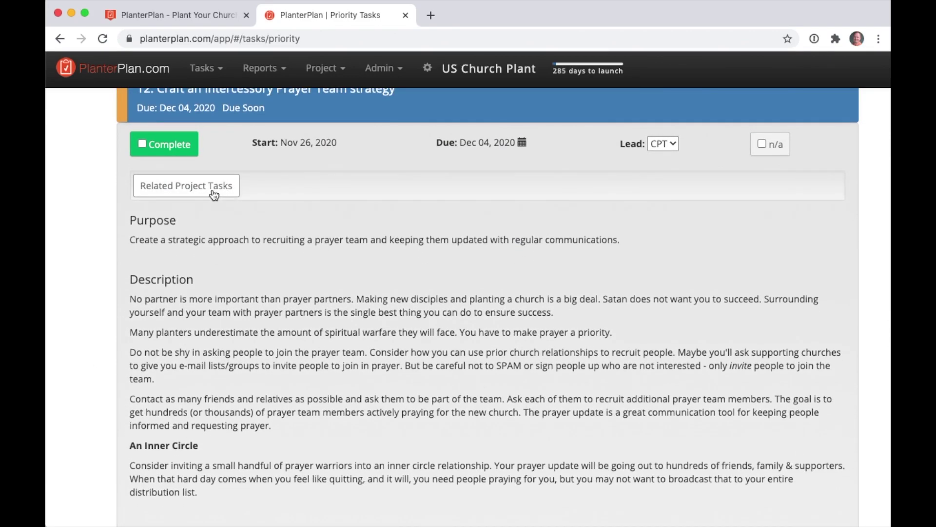
{"action": "left_click", "coordinate": [215, 192]}
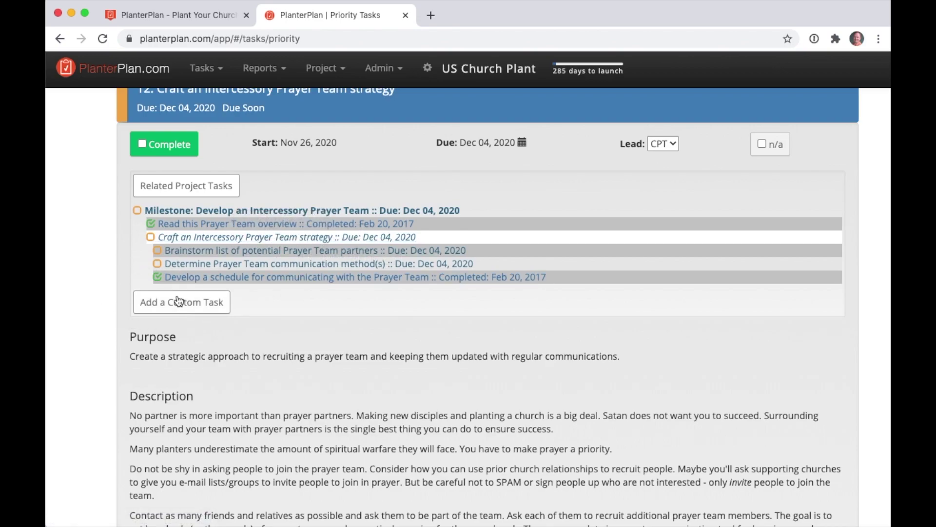
{"action": "left_click", "coordinate": [249, 93]}
Expand task 57 and add 'Develop Sponsoring Organization Expectations' as a custom library task.
{"action": "scroll", "coordinate": [263, 285], "scroll_direction": "down", "scroll_amount": 2}
{"action": "scroll", "coordinate": [262, 285], "scroll_direction": "down", "scroll_amount": 2}
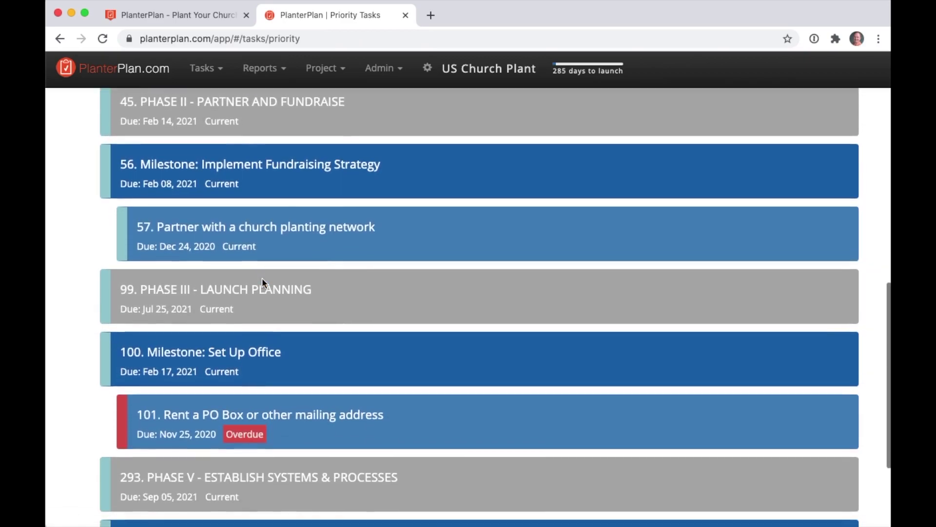
{"action": "left_click", "coordinate": [262, 234]}
{"action": "scroll", "coordinate": [259, 223], "scroll_direction": "down", "scroll_amount": 1}
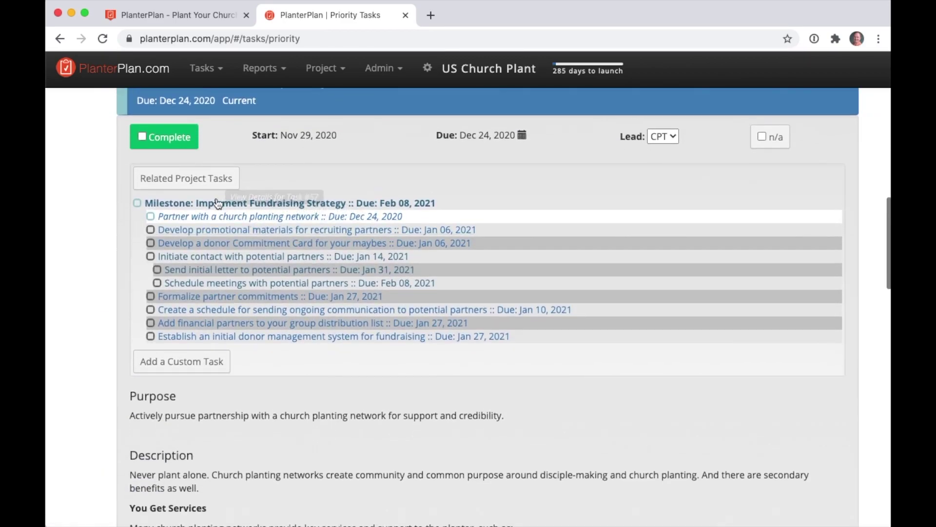
{"action": "left_click", "coordinate": [187, 362]}
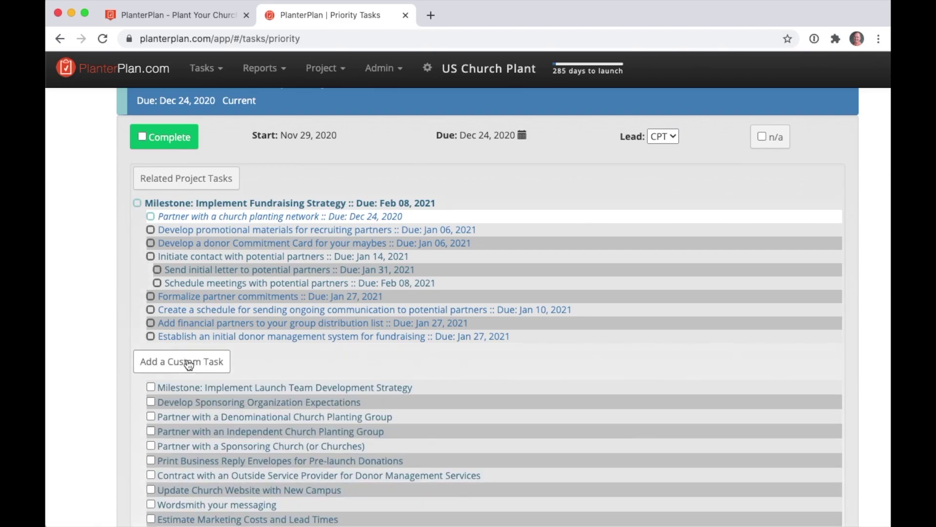
{"action": "scroll", "coordinate": [188, 361], "scroll_direction": "down", "scroll_amount": 5}
{"action": "left_click", "coordinate": [150, 200]}
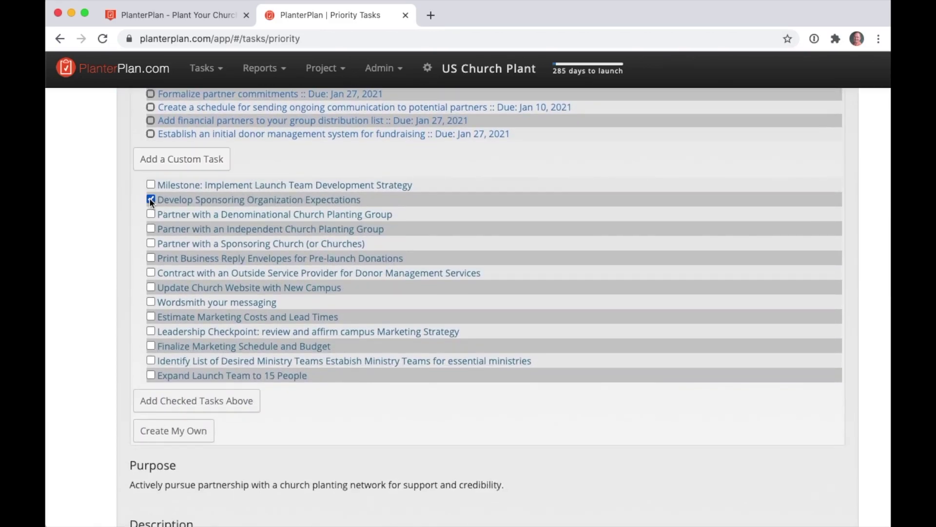
{"action": "left_click", "coordinate": [171, 429]}
Mark task 57, Partner with a church planting network, as complete.
{"action": "scroll", "coordinate": [217, 431], "scroll_direction": "up", "scroll_amount": 10}
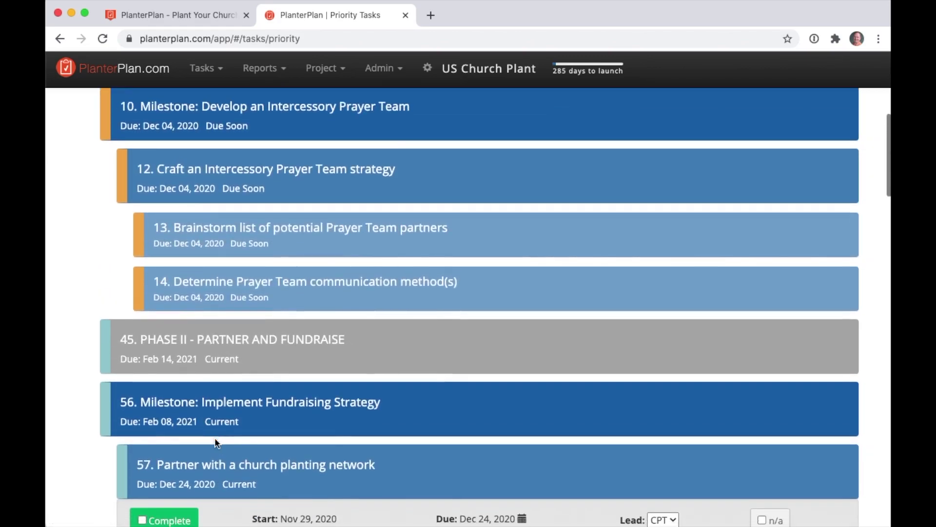
{"action": "scroll", "coordinate": [215, 438], "scroll_direction": "down", "scroll_amount": 1}
{"action": "left_click", "coordinate": [161, 373]}
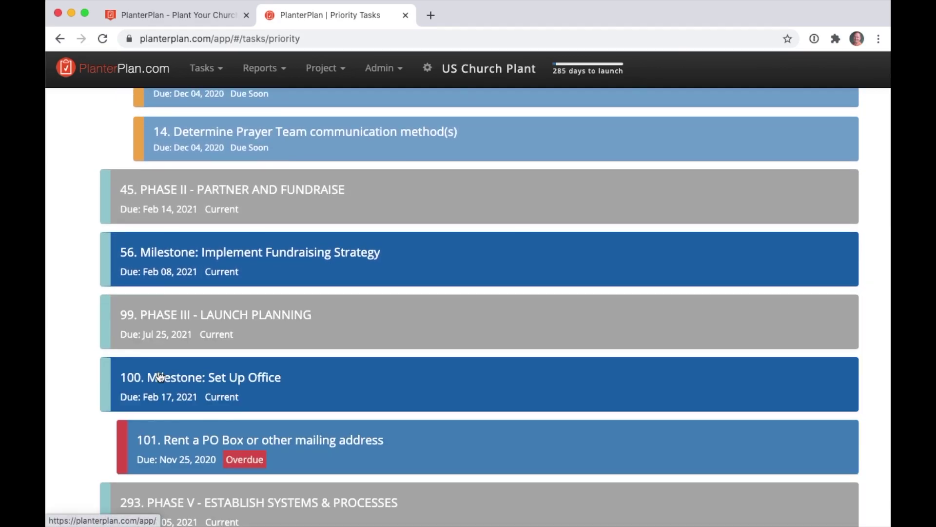
Choose All Milestones from the Tasks menu and scroll through the phases and their due dates.
{"action": "left_click", "coordinate": [201, 68]}
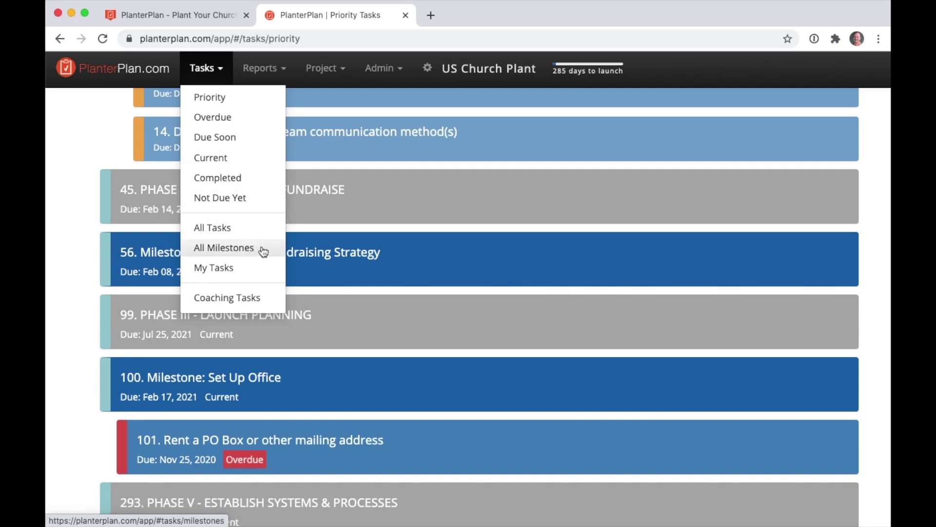
{"action": "left_click", "coordinate": [216, 248]}
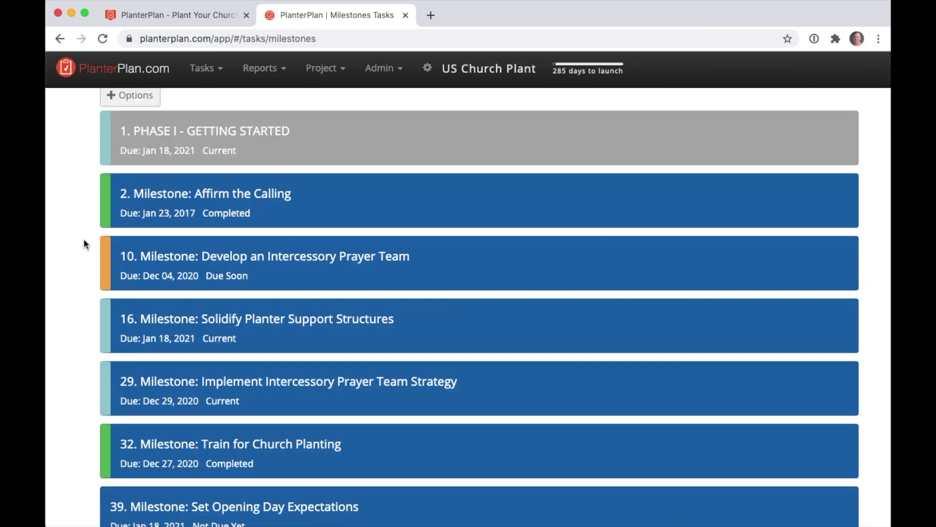
{"action": "scroll", "coordinate": [83, 238], "scroll_direction": "down", "scroll_amount": 5}
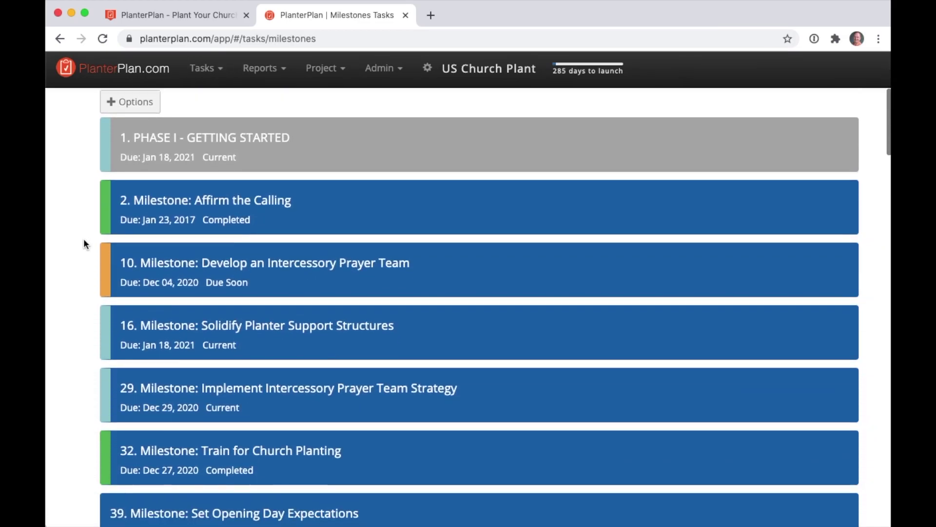
{"action": "scroll", "coordinate": [83, 238], "scroll_direction": "down", "scroll_amount": 1}
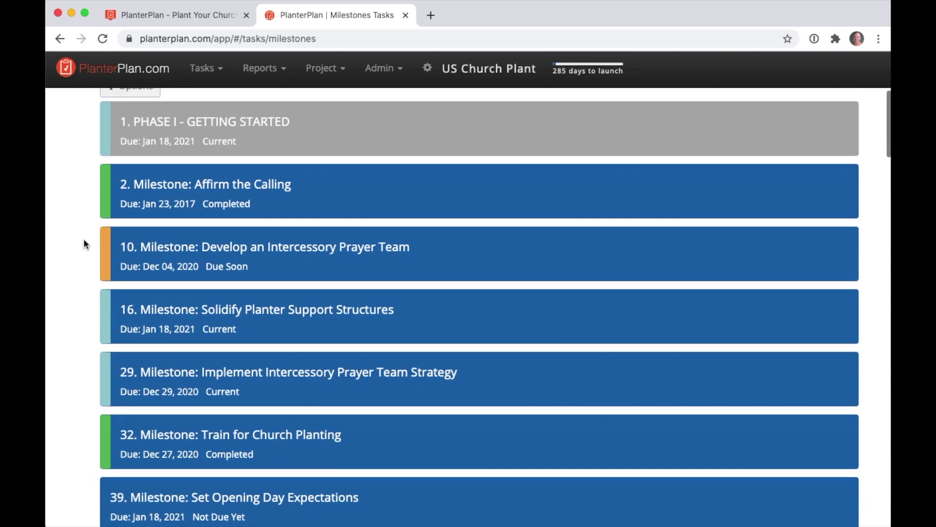
Go to Project > Manage Team and pick Full Access User for the new invitation.
{"action": "left_click", "coordinate": [328, 67]}
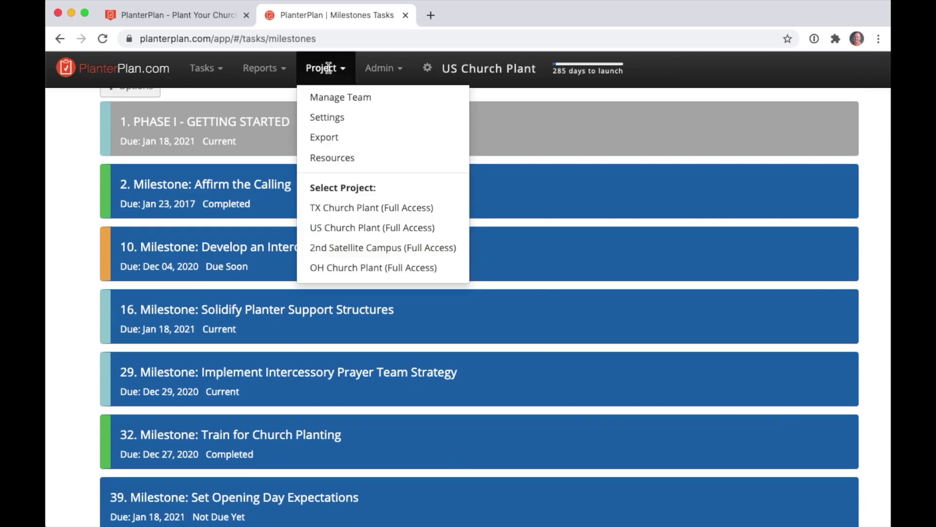
{"action": "left_click", "coordinate": [340, 100]}
{"action": "scroll", "coordinate": [147, 401], "scroll_direction": "down", "scroll_amount": 2}
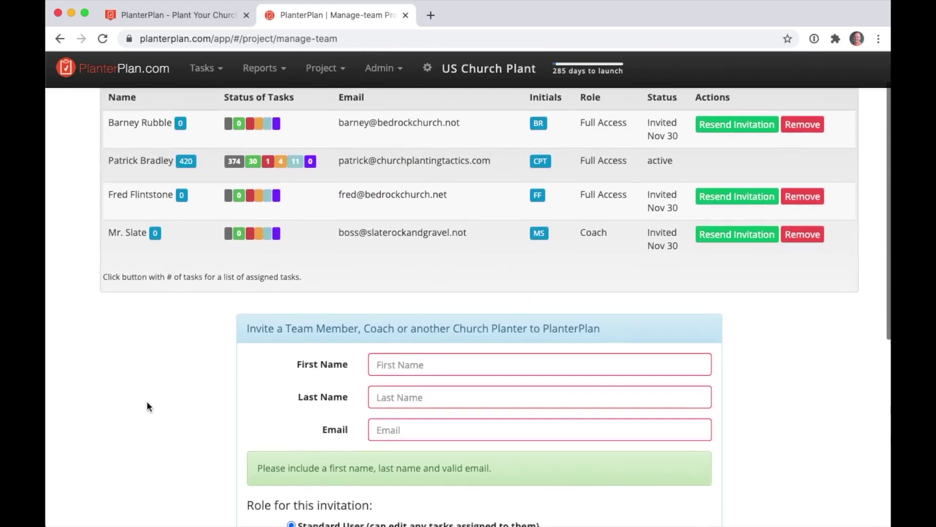
{"action": "scroll", "coordinate": [147, 403], "scroll_direction": "down", "scroll_amount": 1}
{"action": "left_click", "coordinate": [382, 387]}
{"action": "scroll", "coordinate": [389, 387], "scroll_direction": "down", "scroll_amount": 3}
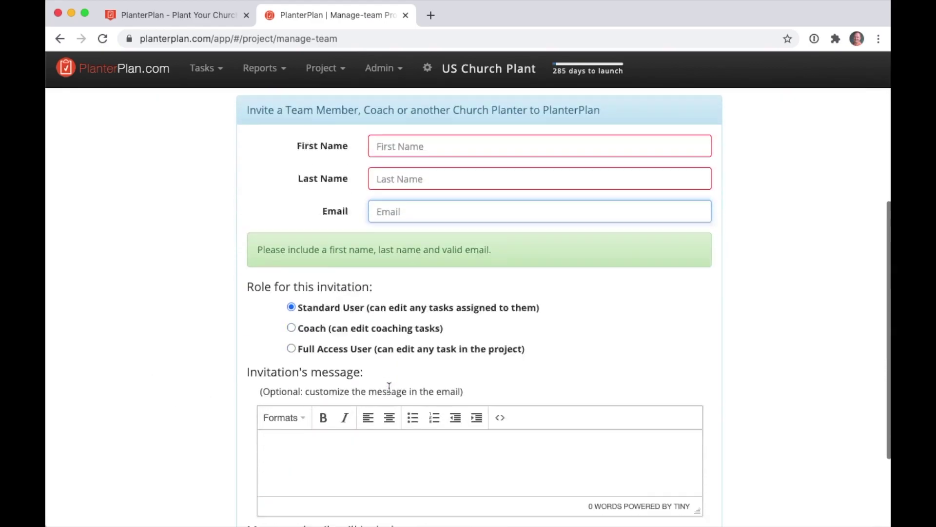
{"action": "left_click", "coordinate": [291, 302]}
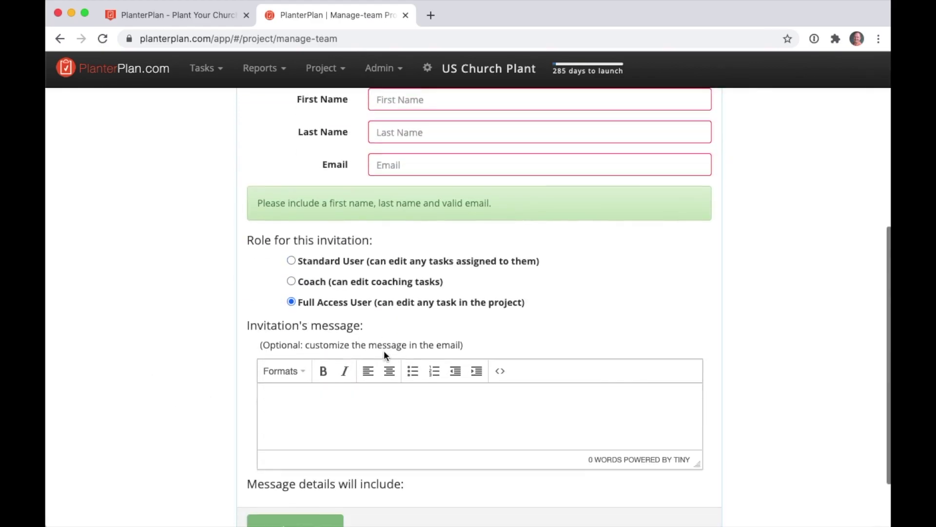
{"action": "scroll", "coordinate": [384, 350], "scroll_direction": "down", "scroll_amount": 2}
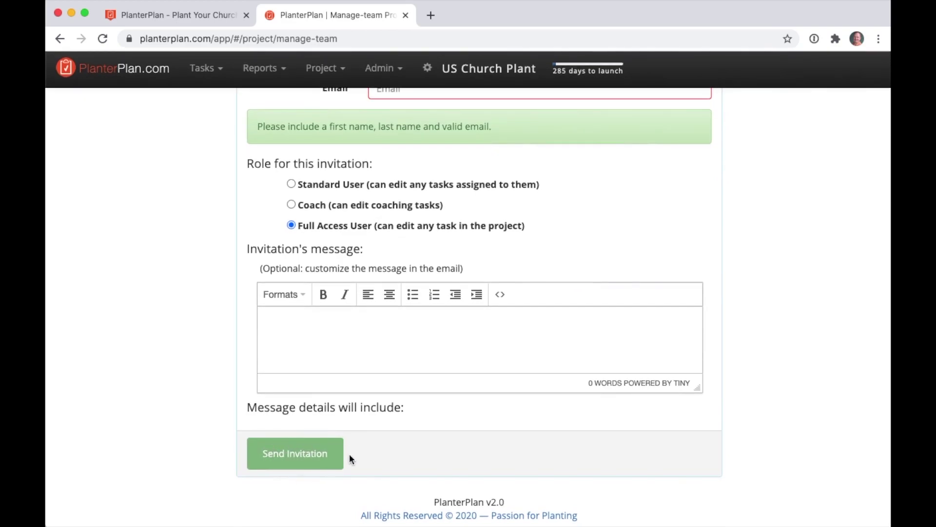
{"action": "scroll", "coordinate": [349, 454], "scroll_direction": "up", "scroll_amount": 3}
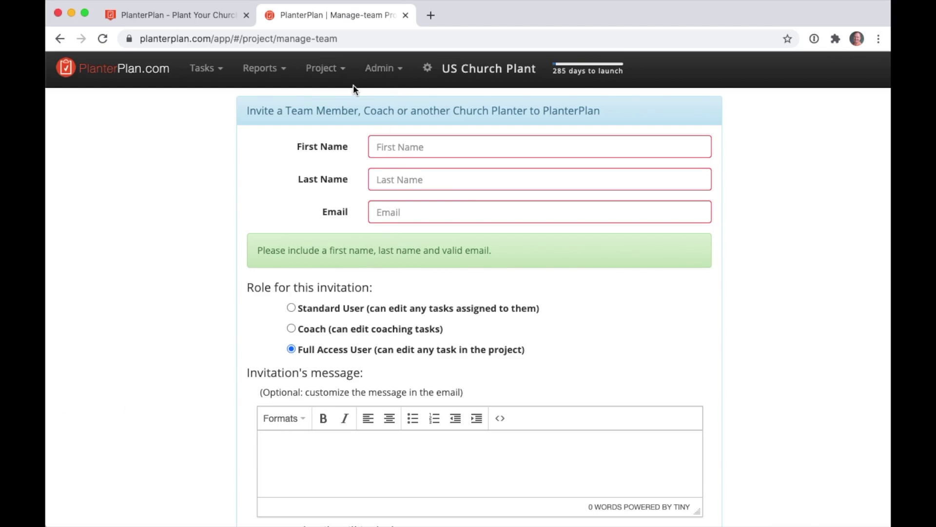
{"action": "left_click", "coordinate": [325, 69]}
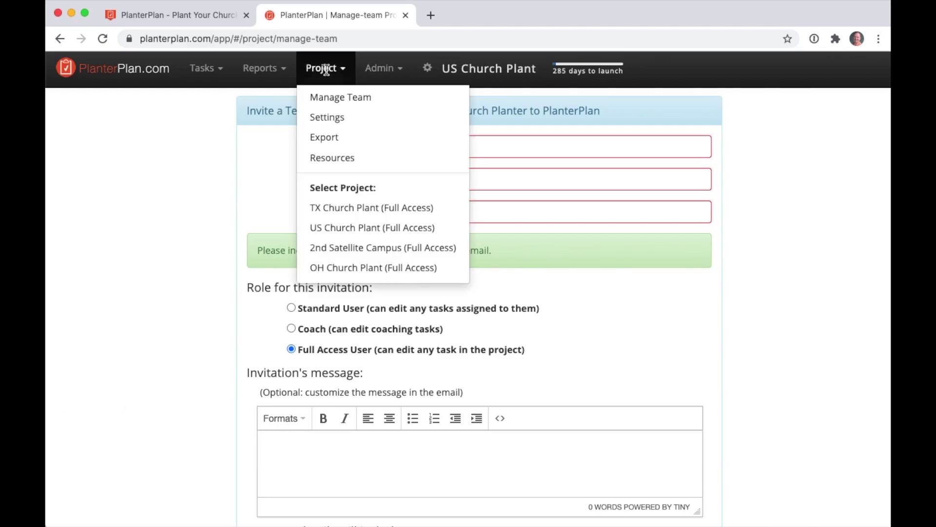
View project settings: Jan 15, 2021 start, Nov 07, 2021 launch, 0/7-day status thresholds.
{"action": "left_click", "coordinate": [327, 118]}
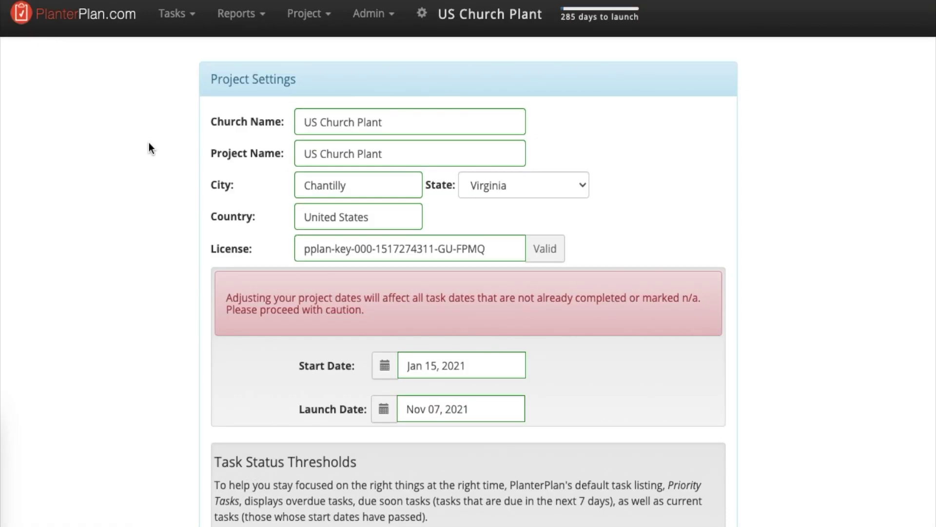
{"action": "scroll", "coordinate": [155, 382], "scroll_direction": "down", "scroll_amount": 5}
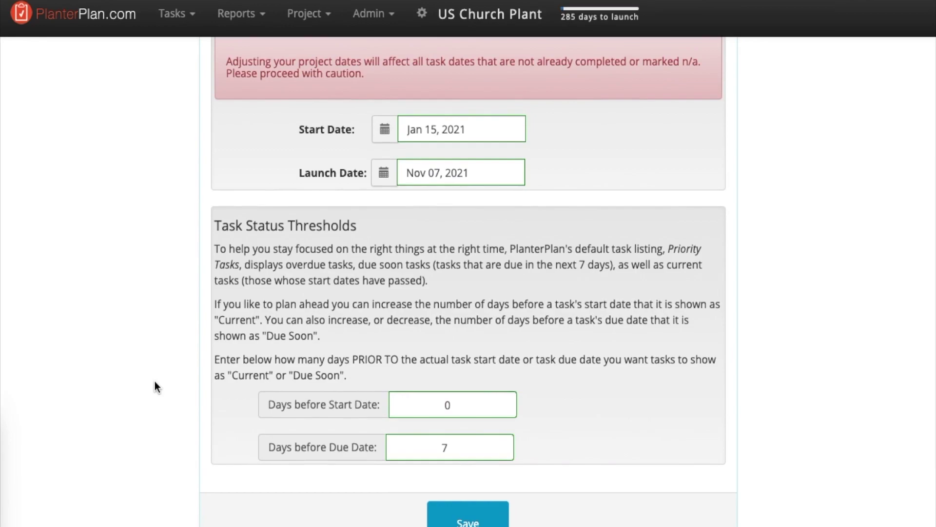
{"action": "left_click", "coordinate": [422, 14]}
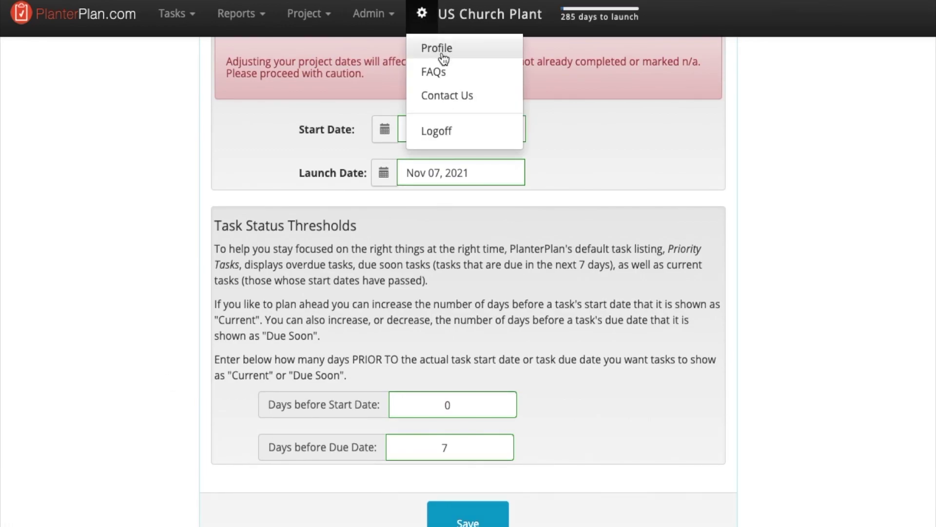
Open the Dec-2020 Project Status report and review its 420-task summary chart.
{"action": "left_click", "coordinate": [263, 16]}
{"action": "left_click", "coordinate": [259, 68]}
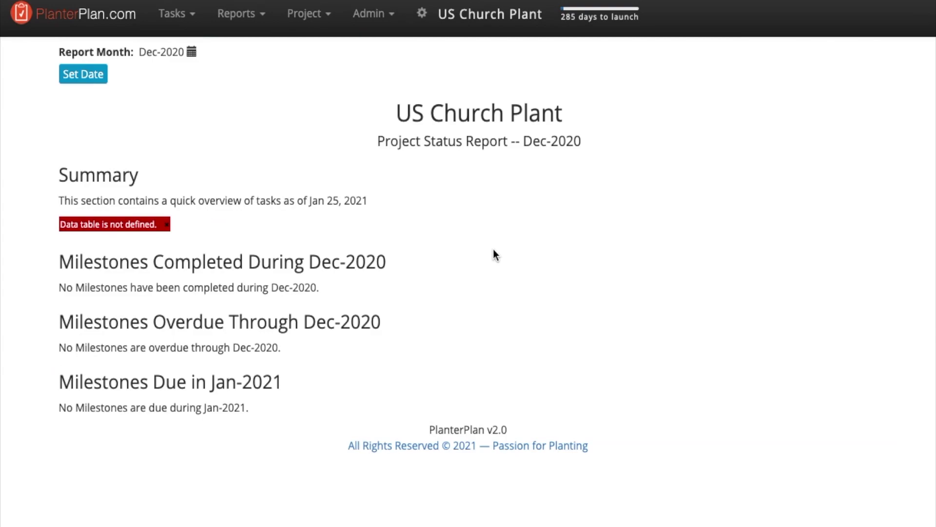
{"action": "scroll", "coordinate": [494, 251], "scroll_direction": "down", "scroll_amount": 3}
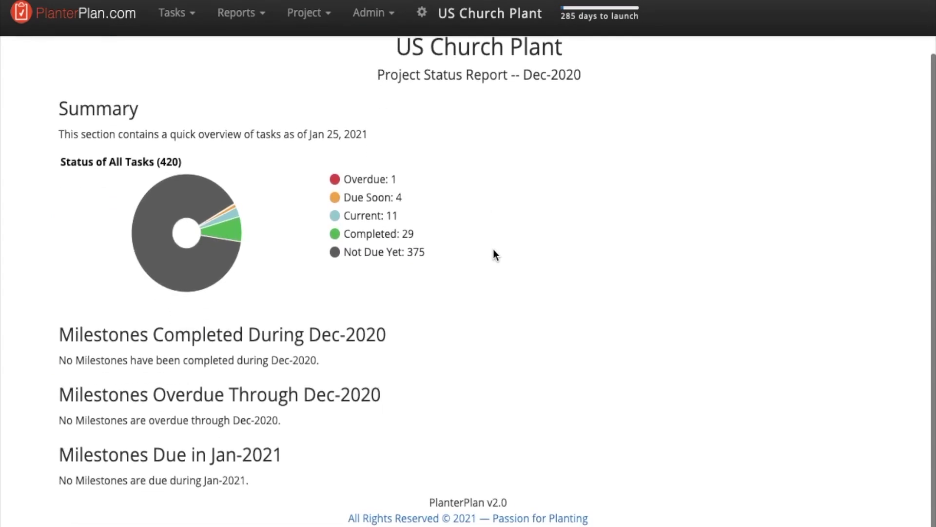
{"action": "scroll", "coordinate": [493, 248], "scroll_direction": "up", "scroll_amount": 3}
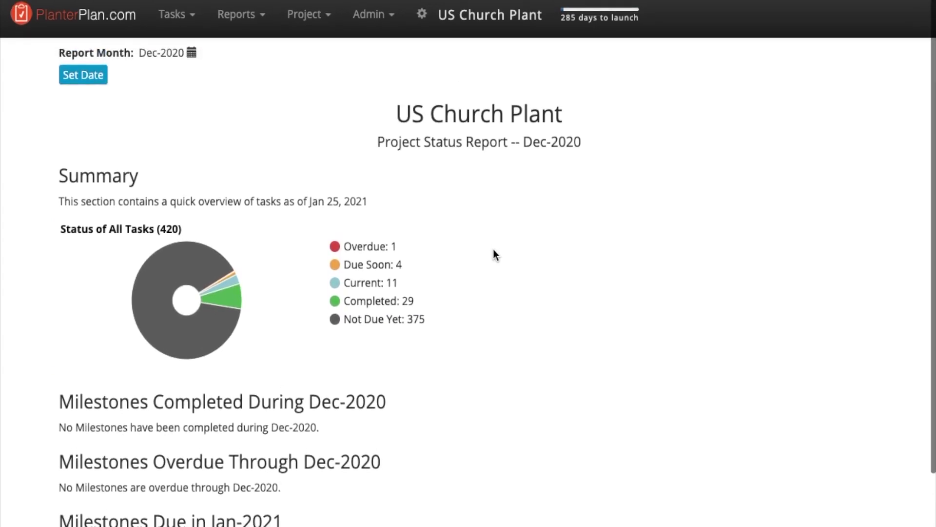